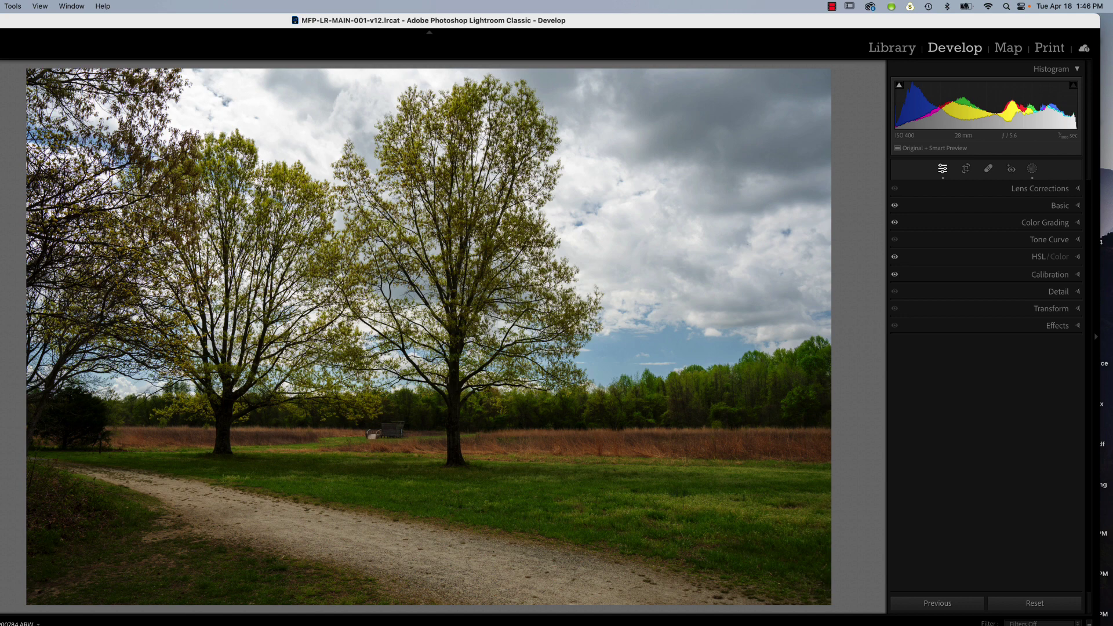
Reset the landscape photo's develop settings to its unedited look
{"action": "right_click", "coordinate": [984, 603]}
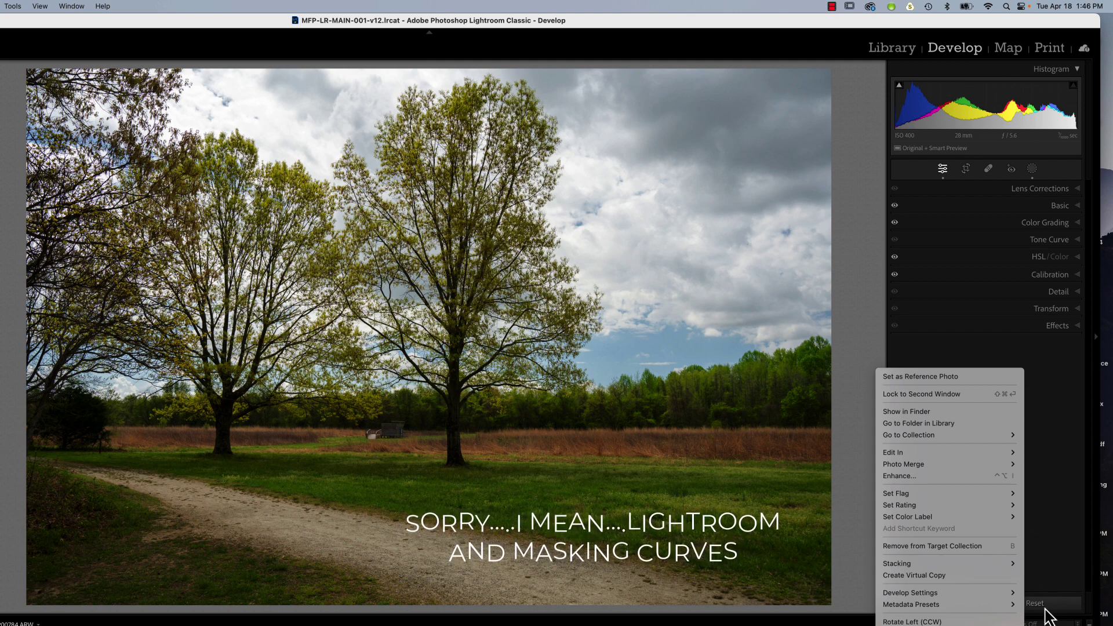
{"action": "left_click", "coordinate": [1046, 610]}
{"action": "left_click", "coordinate": [1034, 604]}
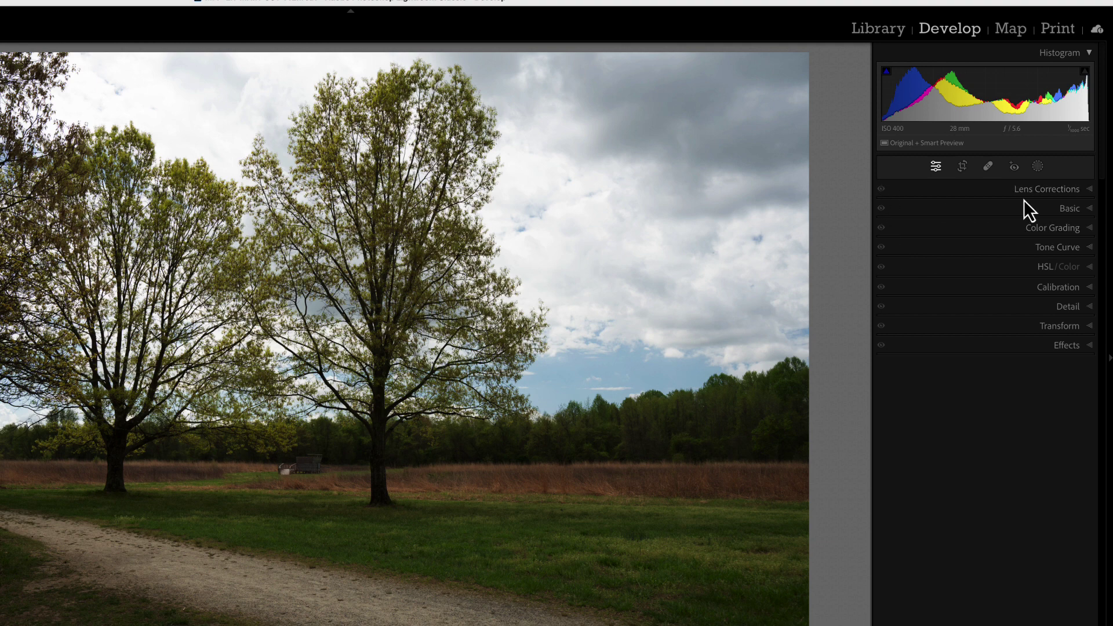
Expand Basic, HSL/Color and Color Grading, and set the midtones luminance to +39
{"action": "left_click", "coordinate": [1070, 208]}
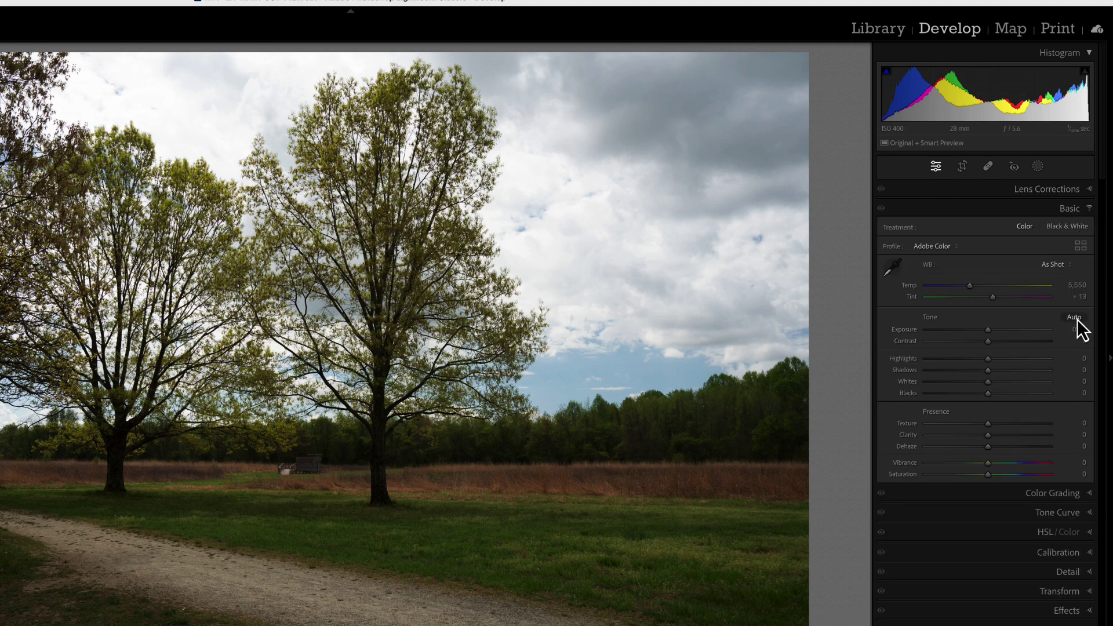
{"action": "left_click", "coordinate": [995, 531]}
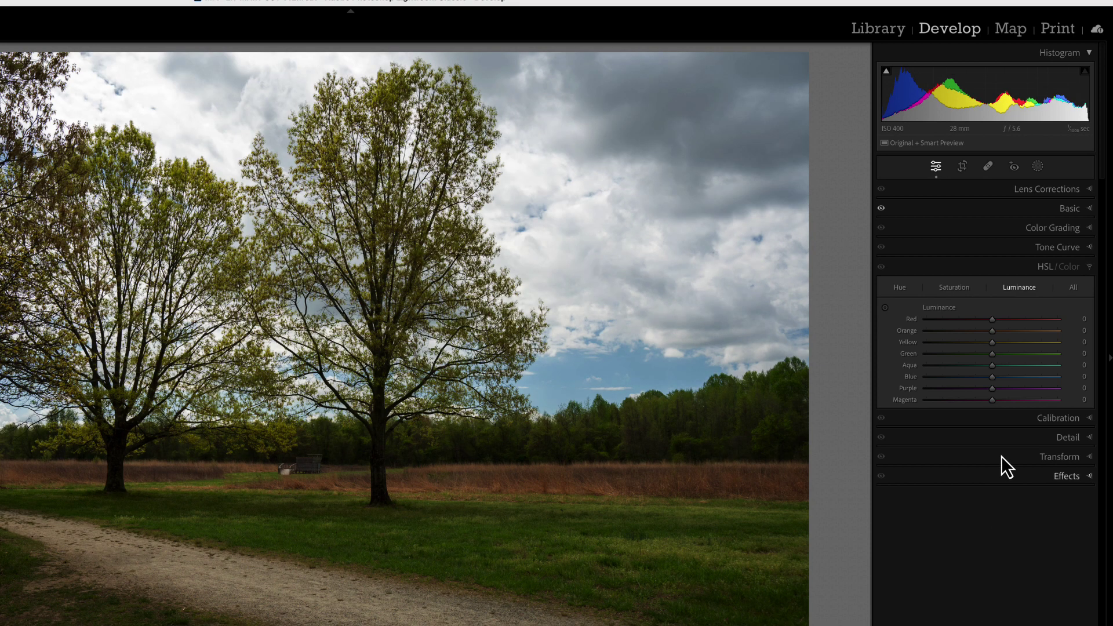
{"action": "left_click", "coordinate": [1039, 226]}
{"action": "left_click_drag", "start_coordinate": [986, 352], "coordinate": [996, 352]}
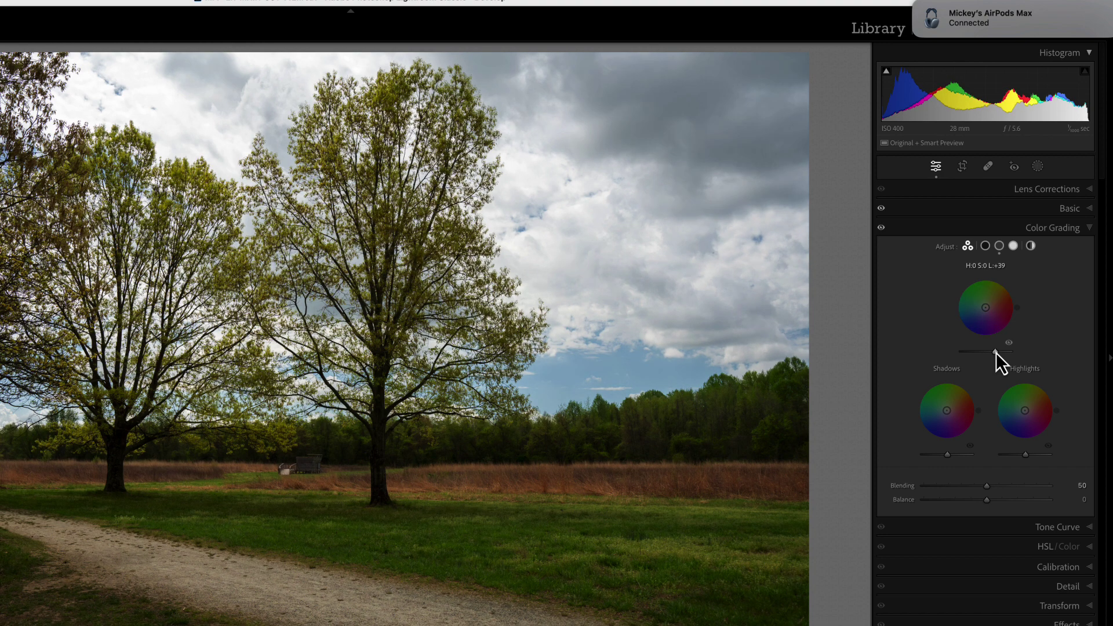
Toggle the Color Grading and Basic adjustments off and on to compare, leaving both on
{"action": "left_click", "coordinate": [934, 229]}
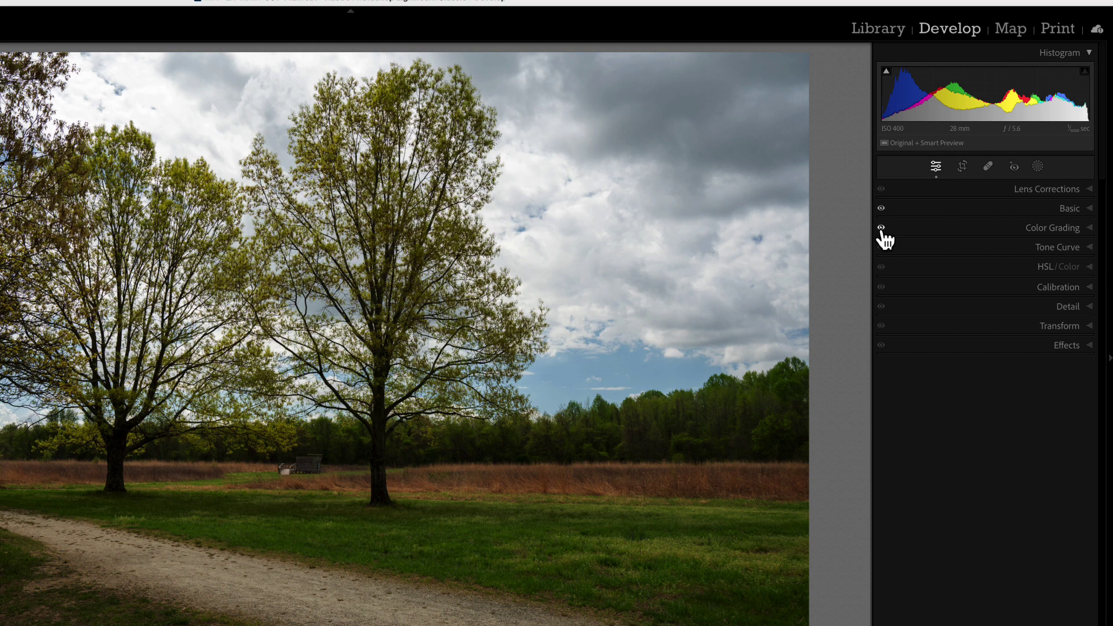
{"action": "left_click", "coordinate": [881, 228]}
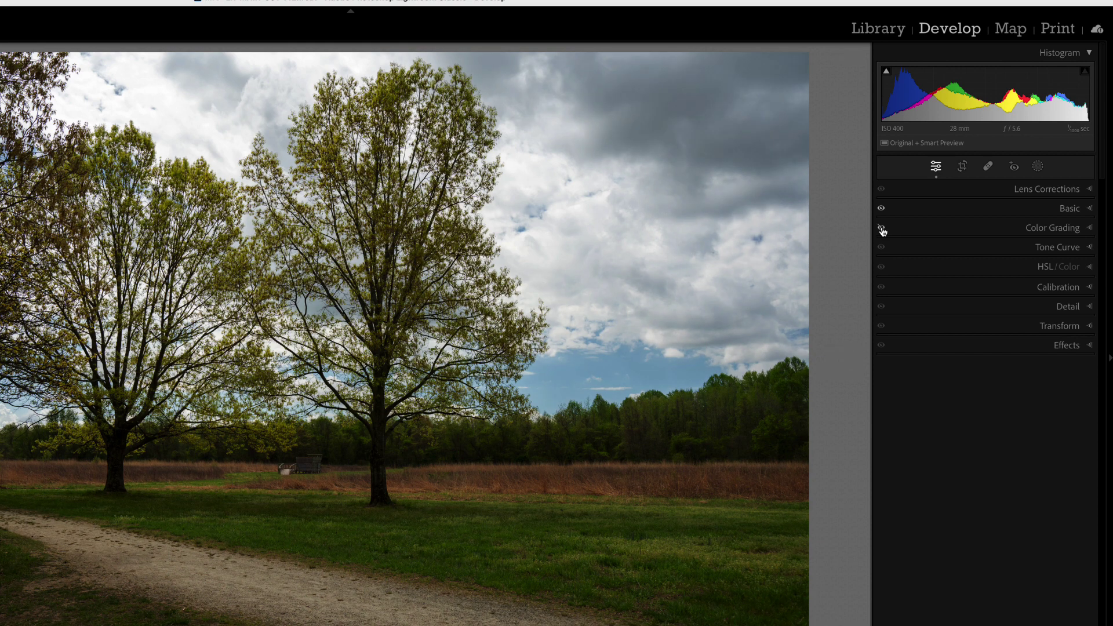
{"action": "left_click", "coordinate": [881, 228]}
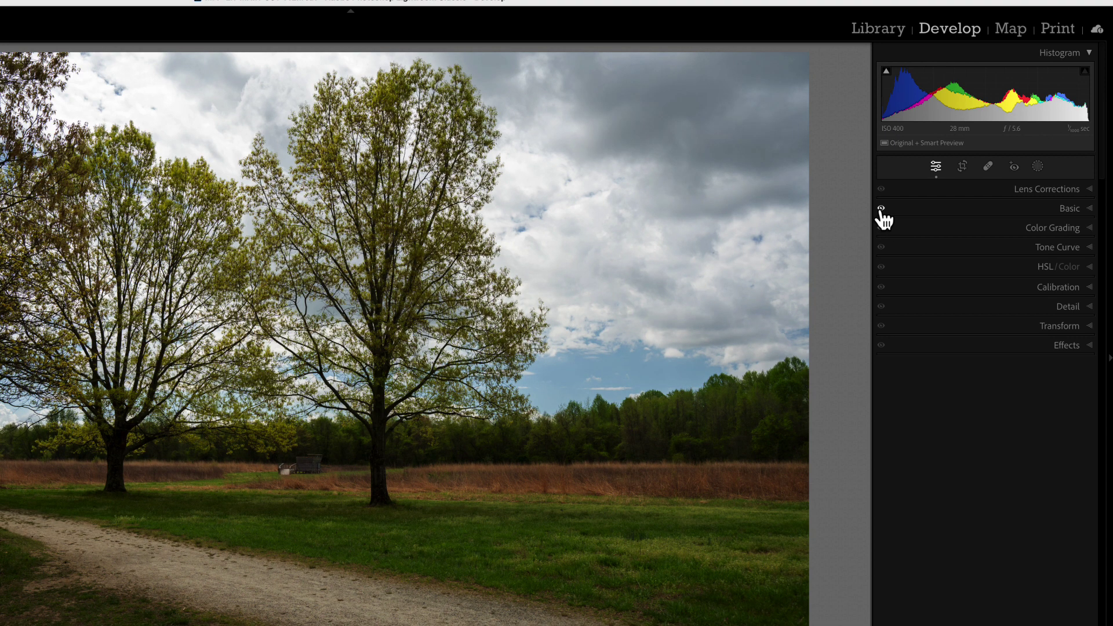
{"action": "left_click", "coordinate": [881, 208]}
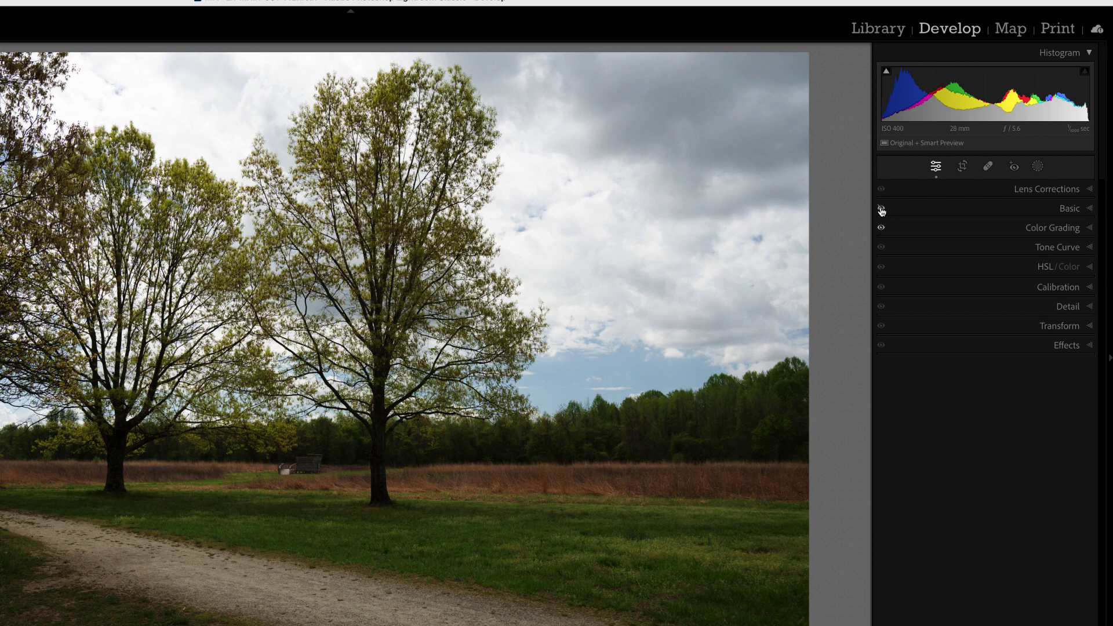
{"action": "left_click", "coordinate": [881, 209]}
{"action": "left_click", "coordinate": [882, 209]}
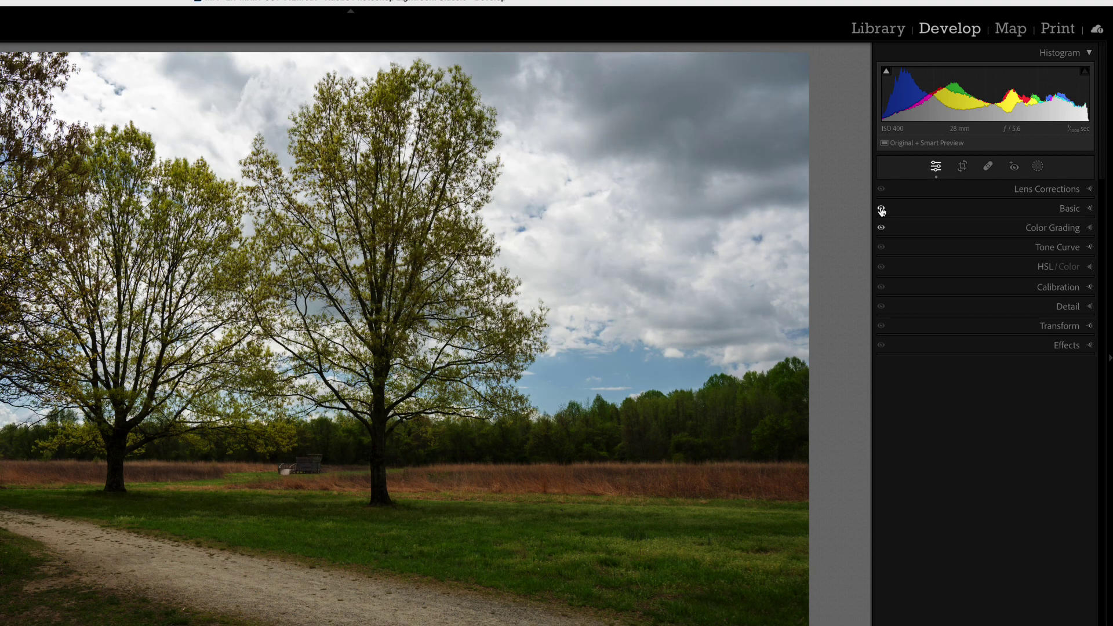
Create an Objects mask by brushing over the distant treeline, with Show Overlay ticked
{"action": "left_click", "coordinate": [1038, 167]}
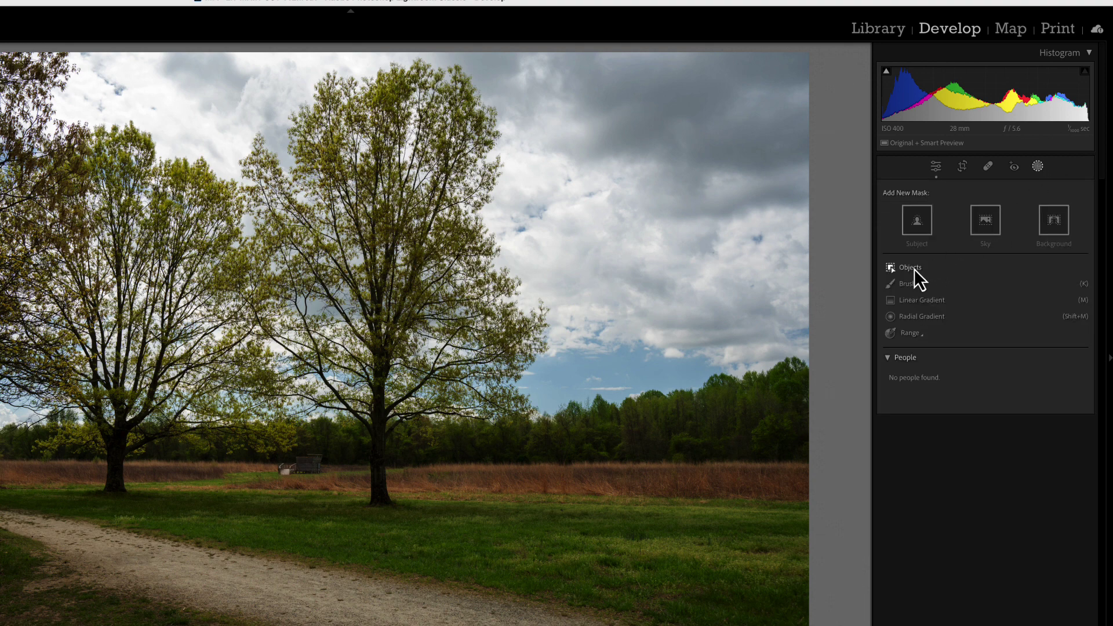
{"action": "left_click", "coordinate": [915, 270]}
{"action": "mouse_move", "coordinate": [800, 364]}
{"action": "left_mouse_down"}
{"action": "mouse_move", "coordinate": [551, 422]}
{"action": "mouse_move", "coordinate": [398, 432]}
{"action": "mouse_move", "coordinate": [415, 451]}
{"action": "mouse_move", "coordinate": [790, 450]}
{"action": "mouse_move", "coordinate": [808, 406]}
{"action": "mouse_move", "coordinate": [573, 437]}
{"action": "mouse_move", "coordinate": [688, 429]}
{"action": "mouse_move", "coordinate": [693, 412]}
{"action": "mouse_move", "coordinate": [777, 427]}
{"action": "left_mouse_up"}
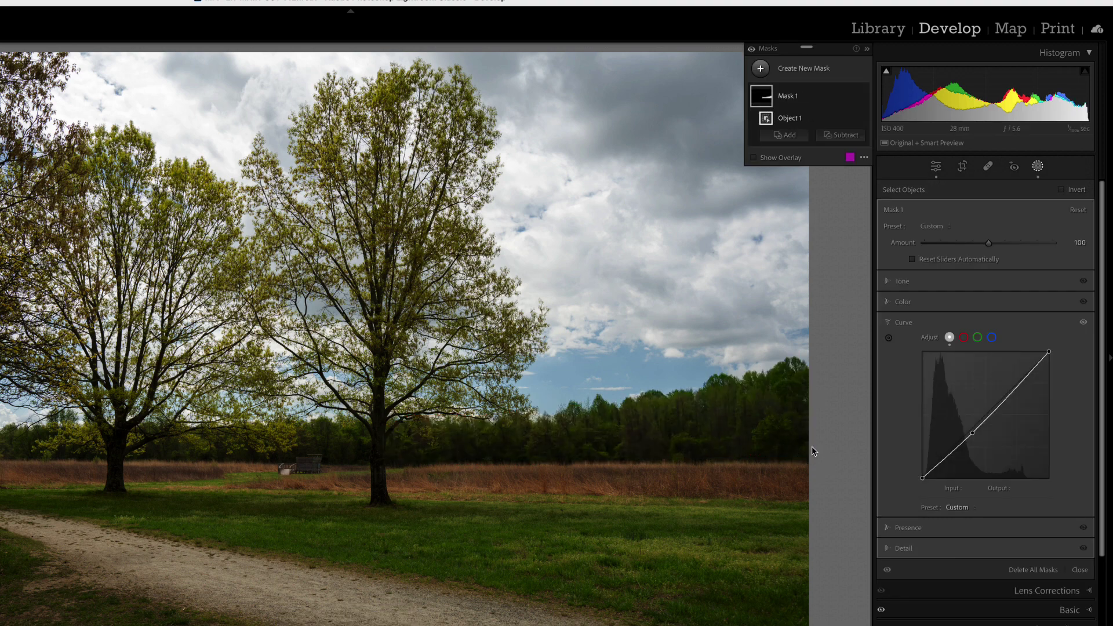
{"action": "left_click", "coordinate": [754, 157]}
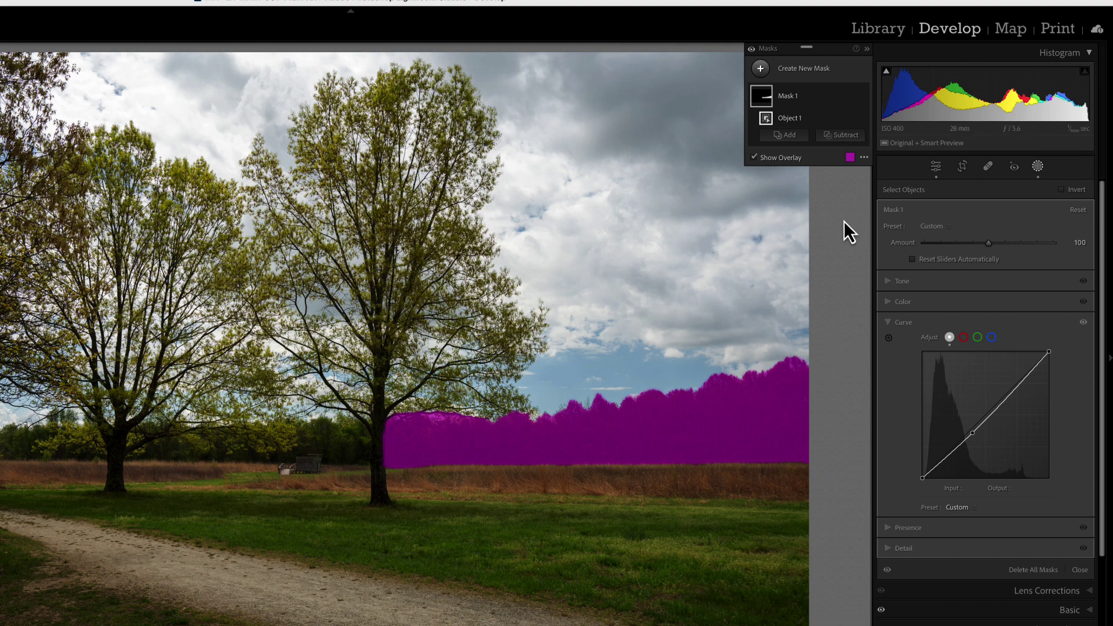
Subtract a Select Sky selection from the treeline mask and collapse the Curve section
{"action": "left_click", "coordinate": [843, 138]}
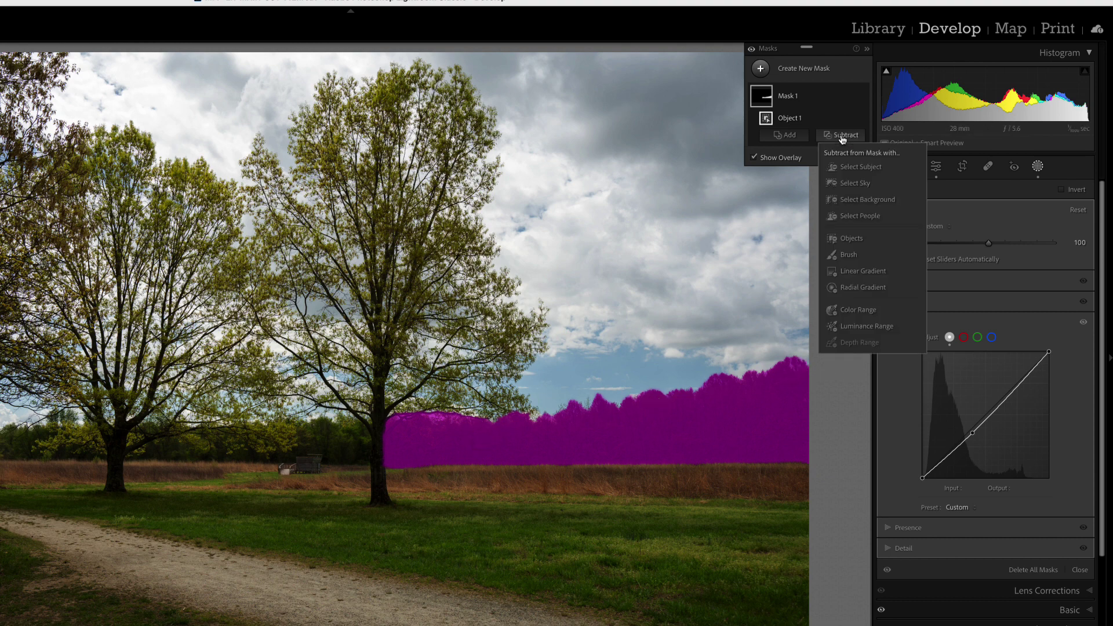
{"action": "left_click", "coordinate": [844, 185]}
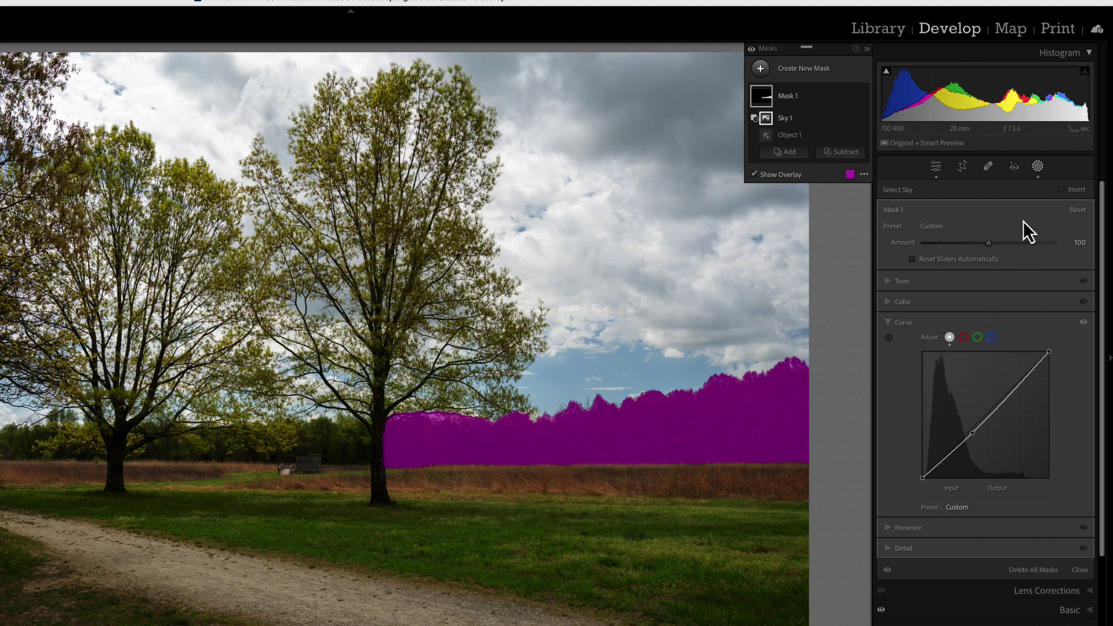
{"action": "left_click", "coordinate": [888, 323]}
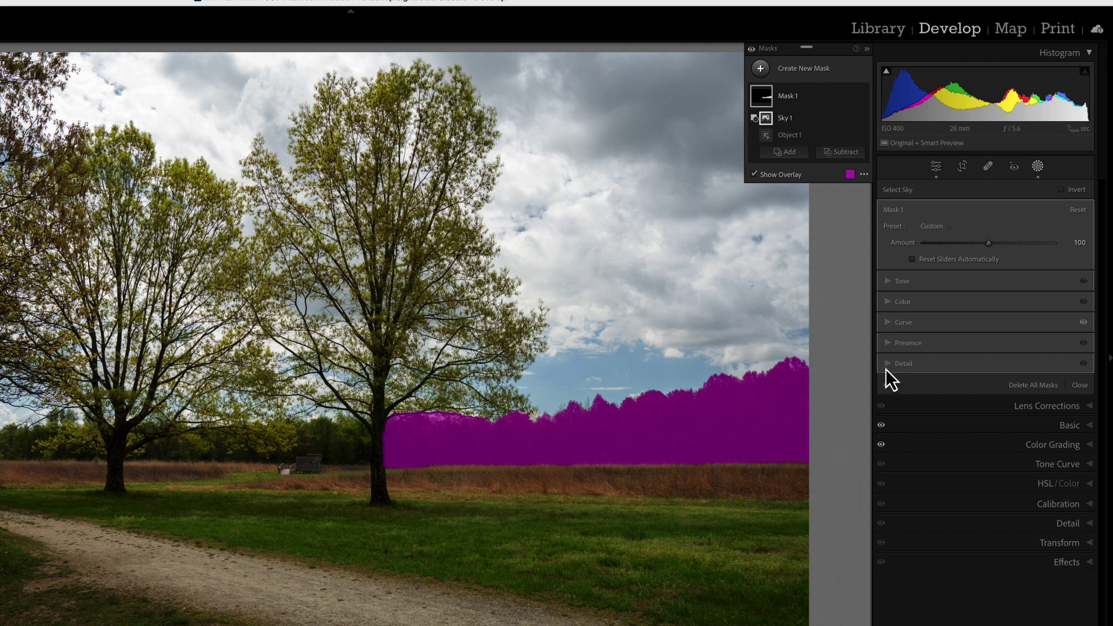
On the mask's tone curve, remove the extra upper point and anchor a shadow point at 27/24
{"action": "left_click", "coordinate": [887, 325]}
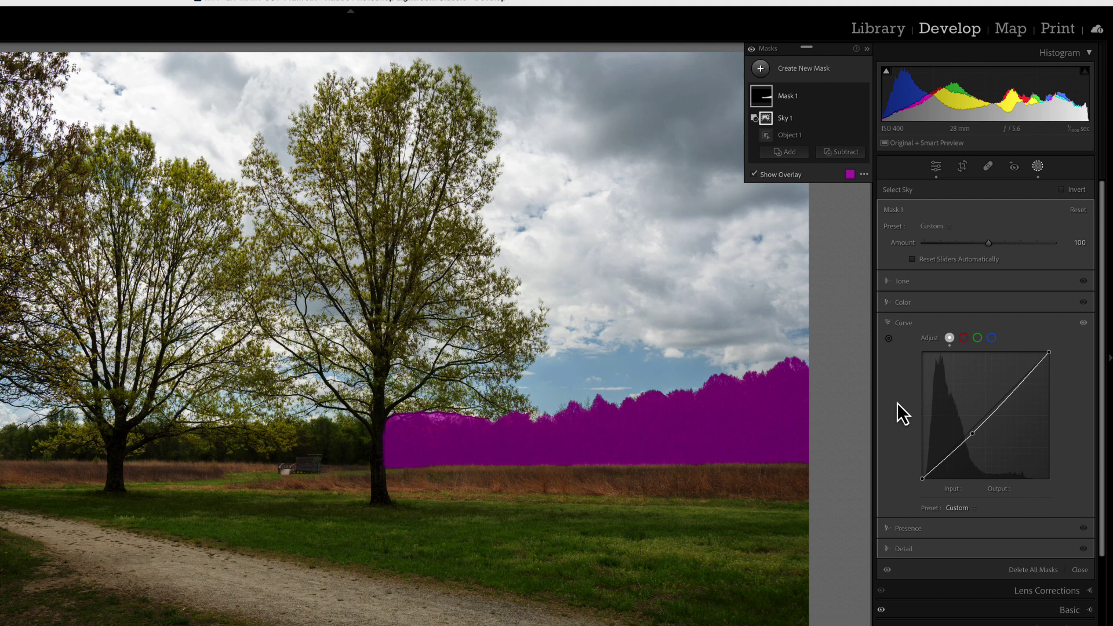
{"action": "left_click", "coordinate": [888, 339]}
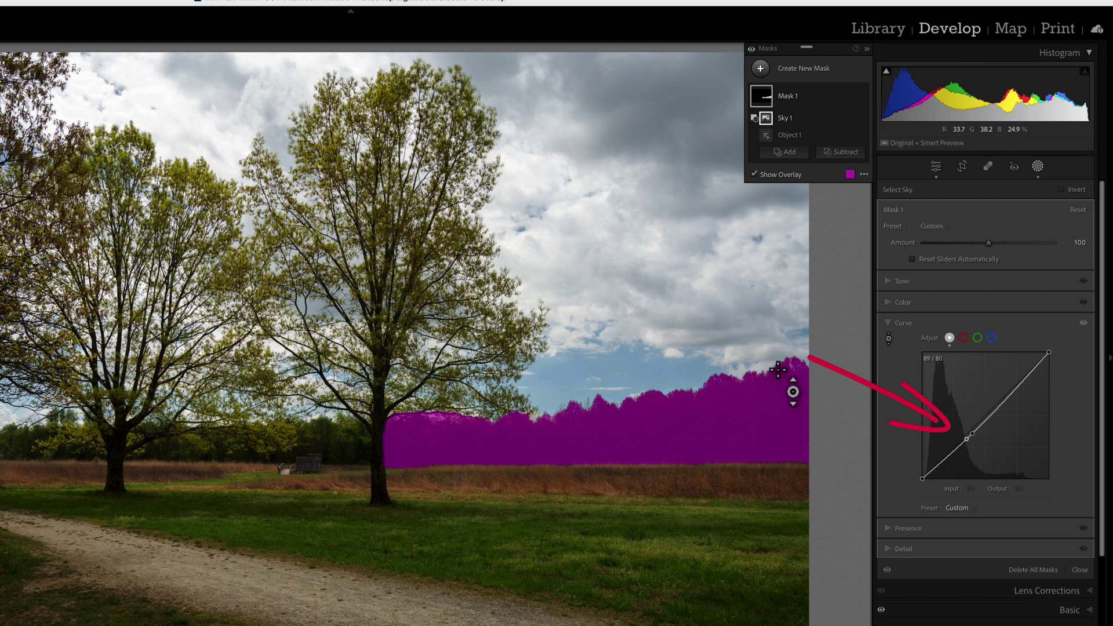
{"action": "left_click", "coordinate": [967, 439]}
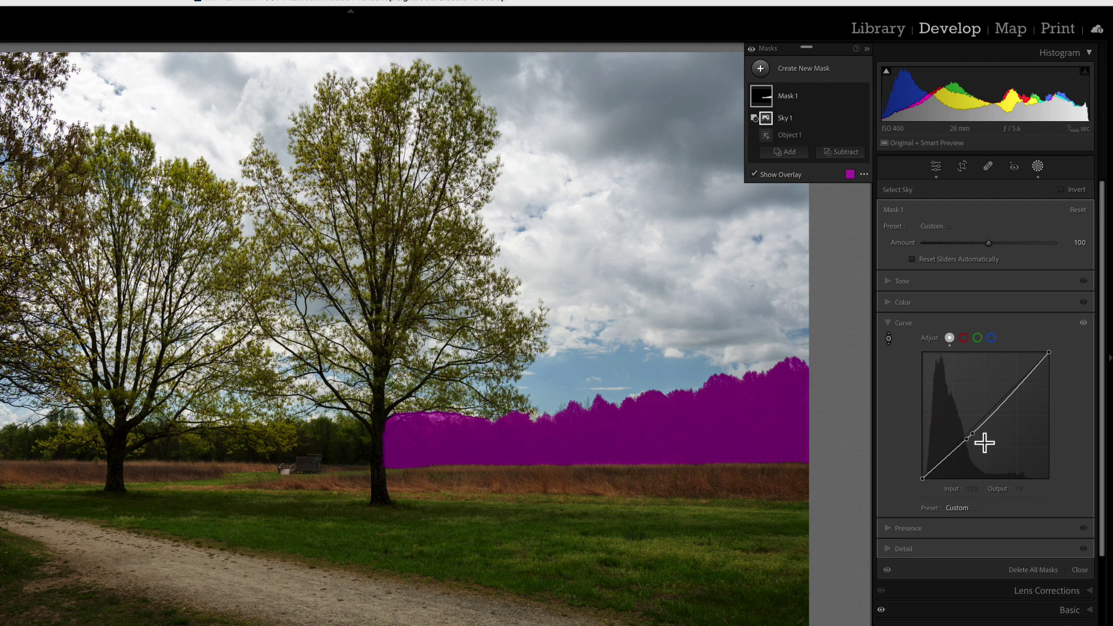
{"action": "double_click", "coordinate": [972, 434]}
{"action": "left_click", "coordinate": [934, 467]}
{"action": "left_click", "coordinate": [936, 468]}
Raise the treeline curve's midtone point and lift the green channel point to 89/106
{"action": "left_click_drag", "start_coordinate": [966, 439], "coordinate": [964, 436]}
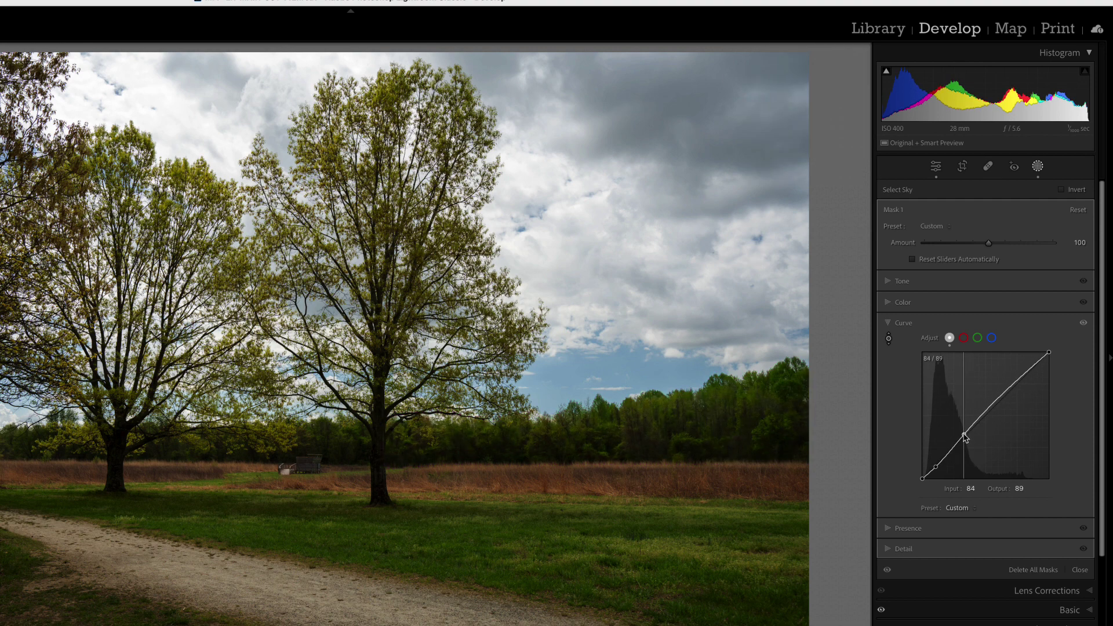
{"action": "left_click_drag", "start_coordinate": [966, 438], "coordinate": [937, 471]}
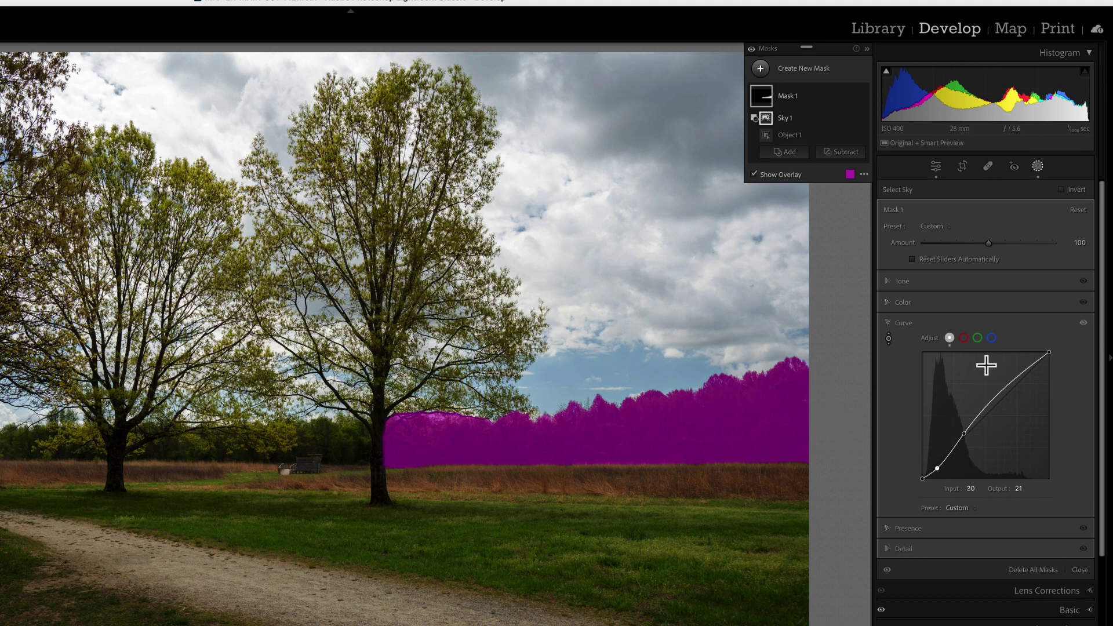
{"action": "left_click", "coordinate": [978, 340]}
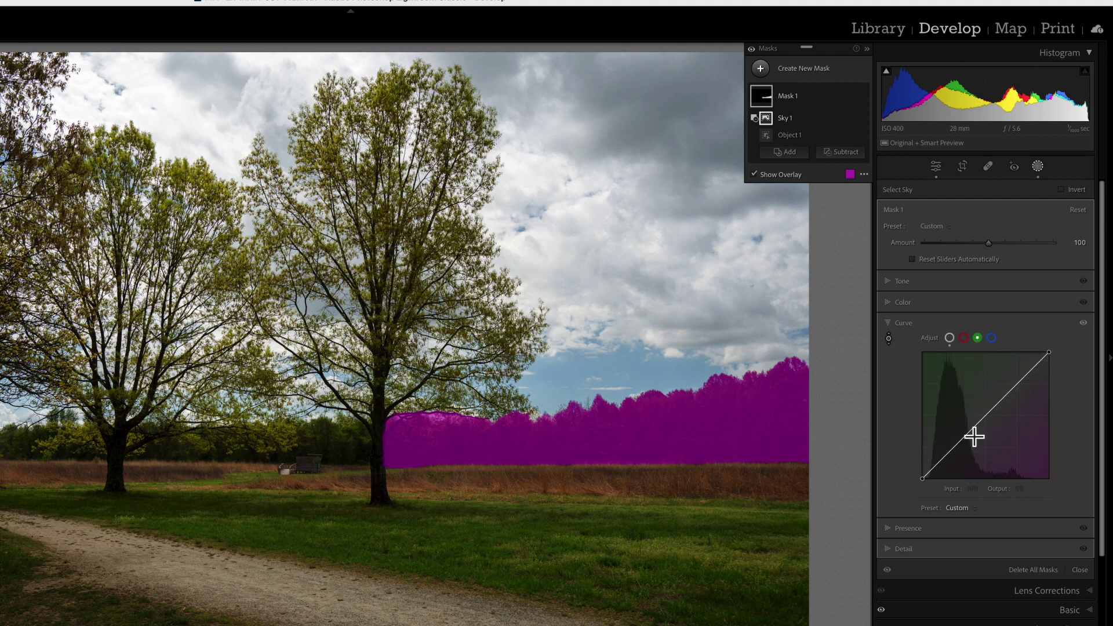
{"action": "left_click_drag", "start_coordinate": [970, 433], "coordinate": [966, 427]}
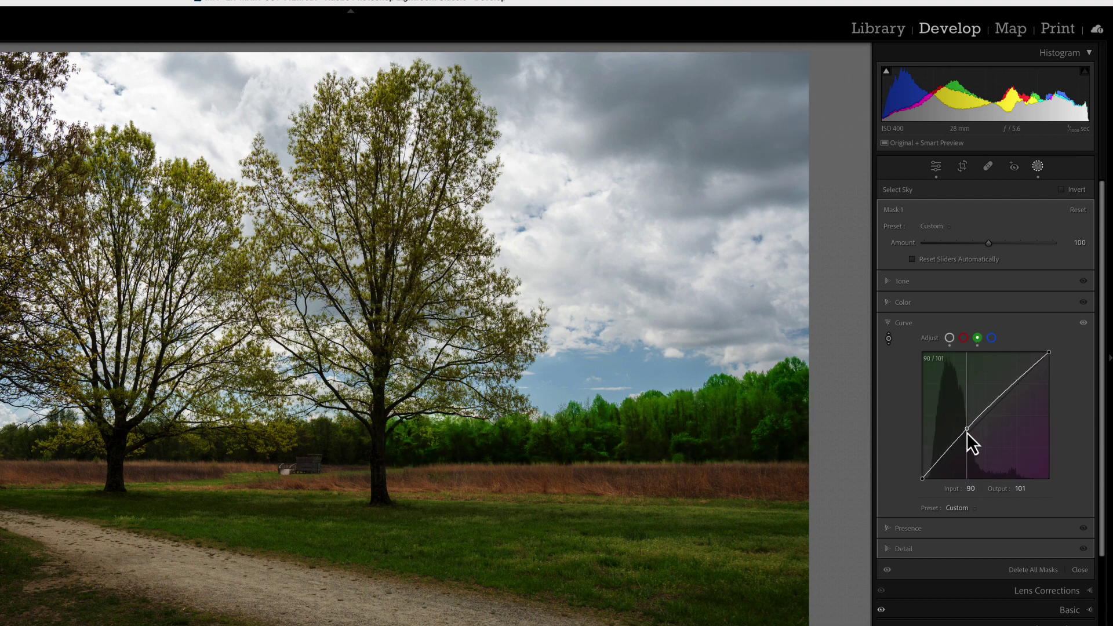
{"action": "double_click", "coordinate": [966, 427]}
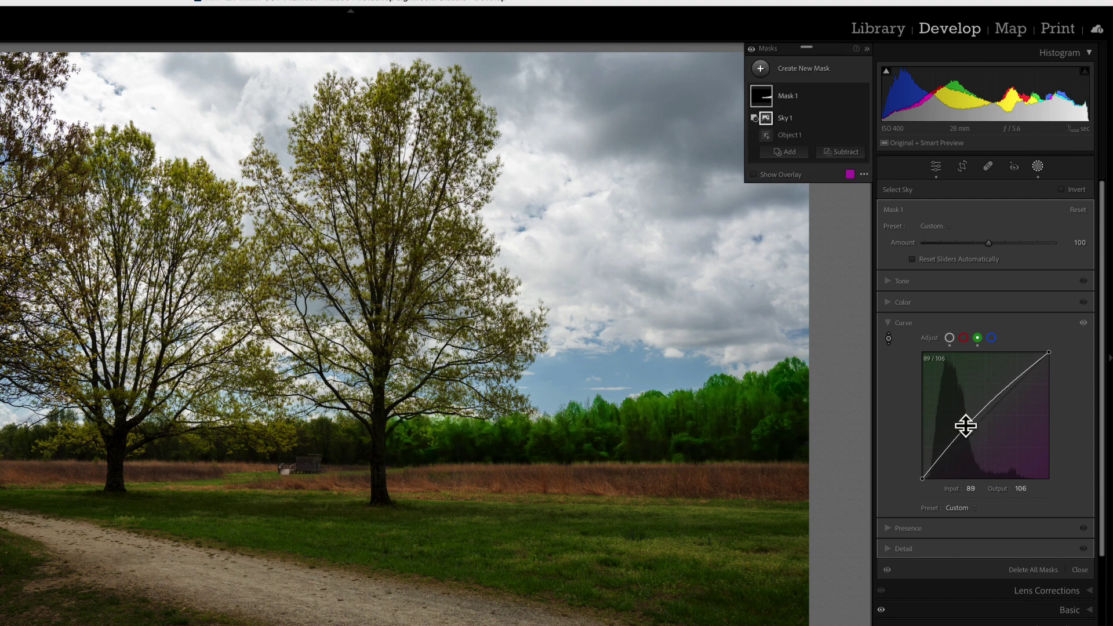
{"action": "left_click", "coordinate": [991, 338]}
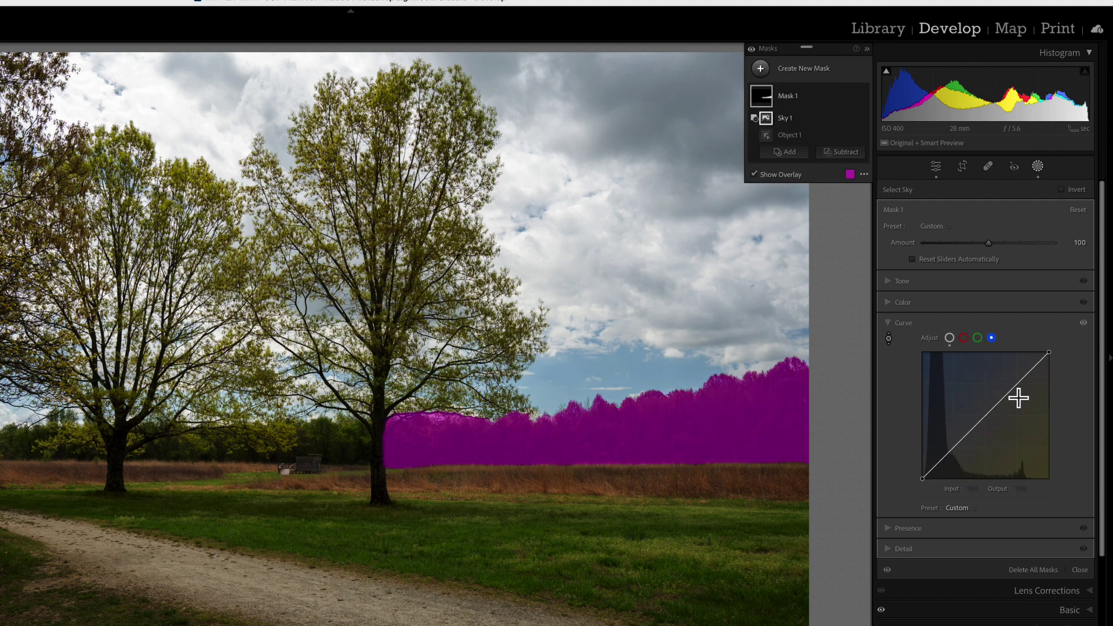